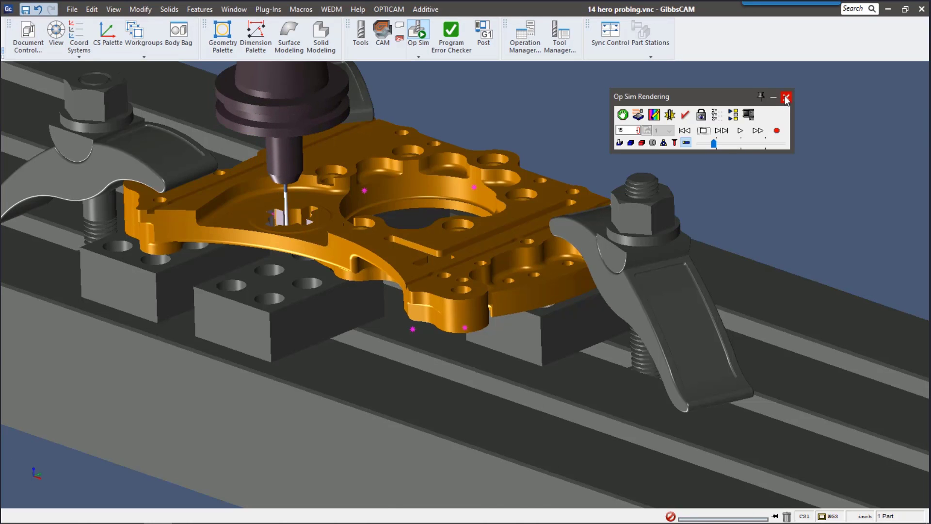
# Close the simulation and review the parameters of the cylindrical probe defined as tool 3
pyautogui.click(786, 98)
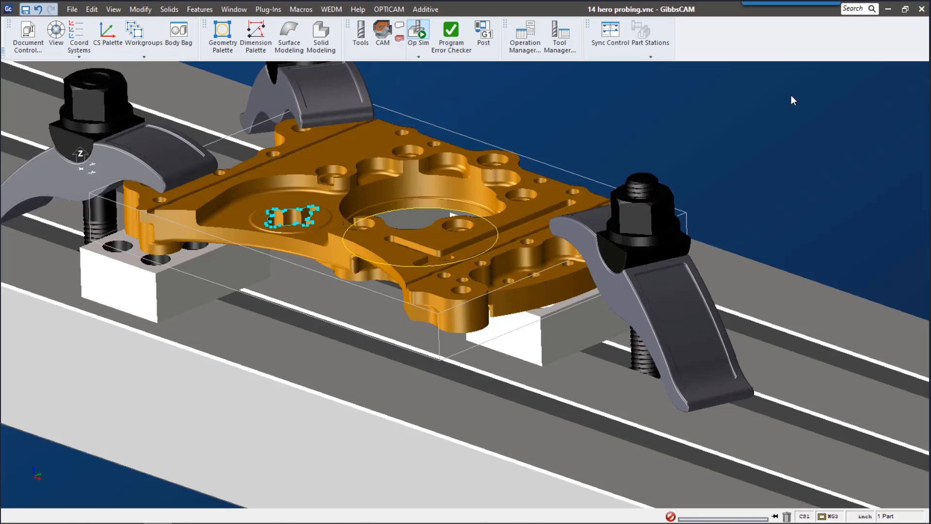
pyautogui.click(364, 30)
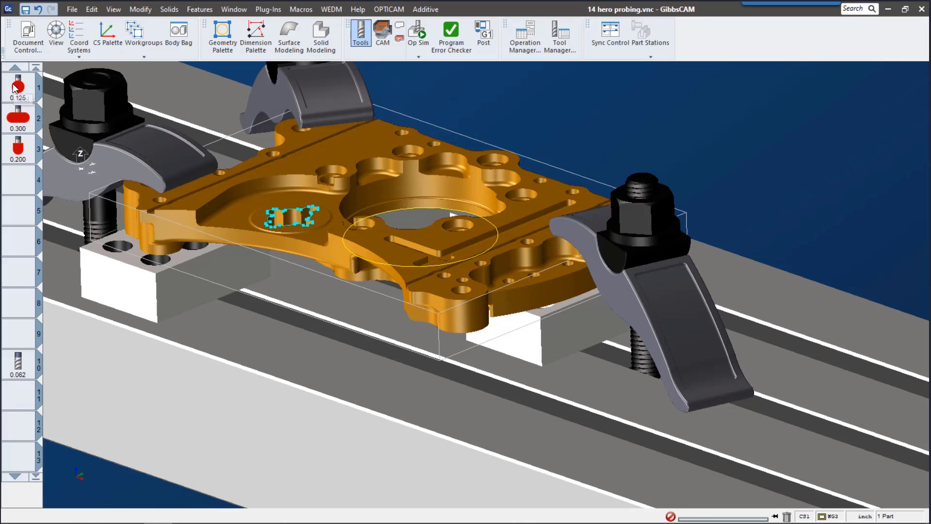
pyautogui.doubleClick(19, 158)
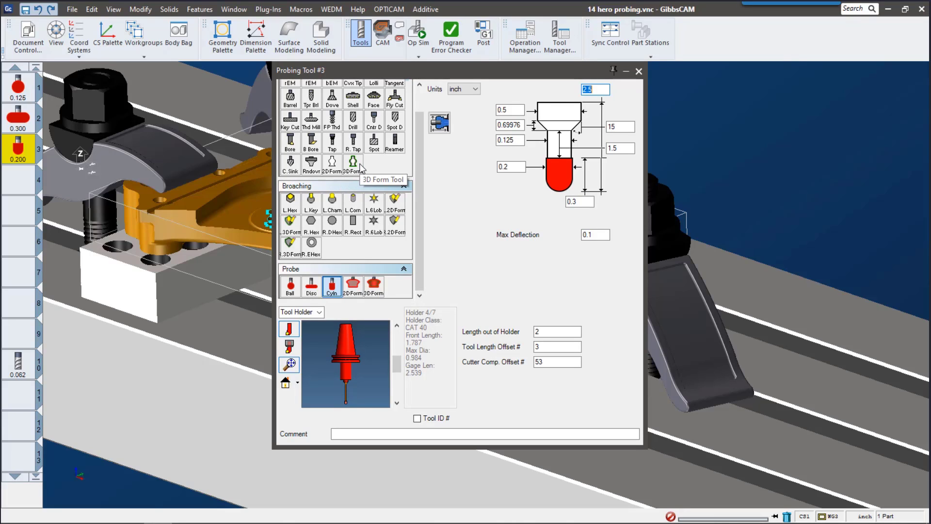
pyautogui.click(638, 71)
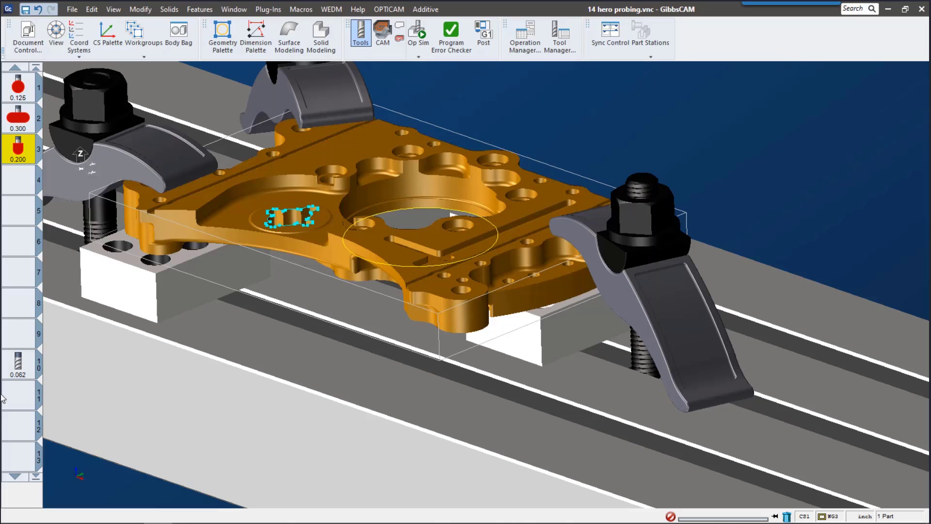
# Create process 1 as a Basic probing process with the 0.125 ball probe, tool 1
pyautogui.click(388, 34)
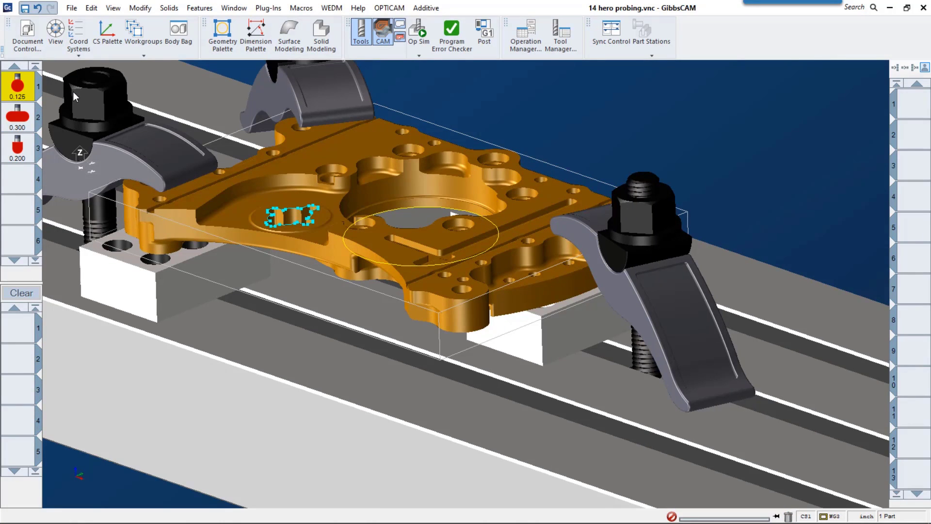
pyautogui.doubleClick(18, 324)
pyautogui.click(77, 261)
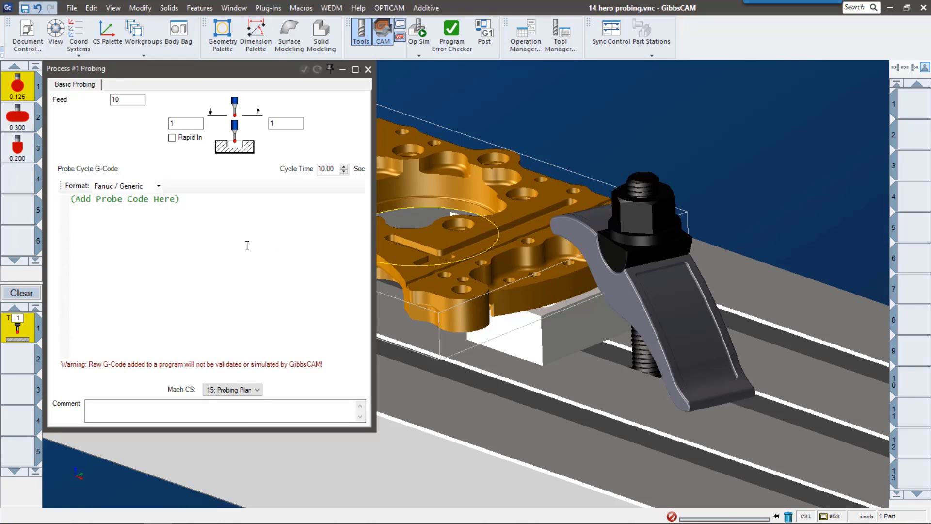
# Delete the placeholder line from the probe cycle G-code
pyautogui.moveTo(179, 199); pyautogui.dragTo(67, 200)
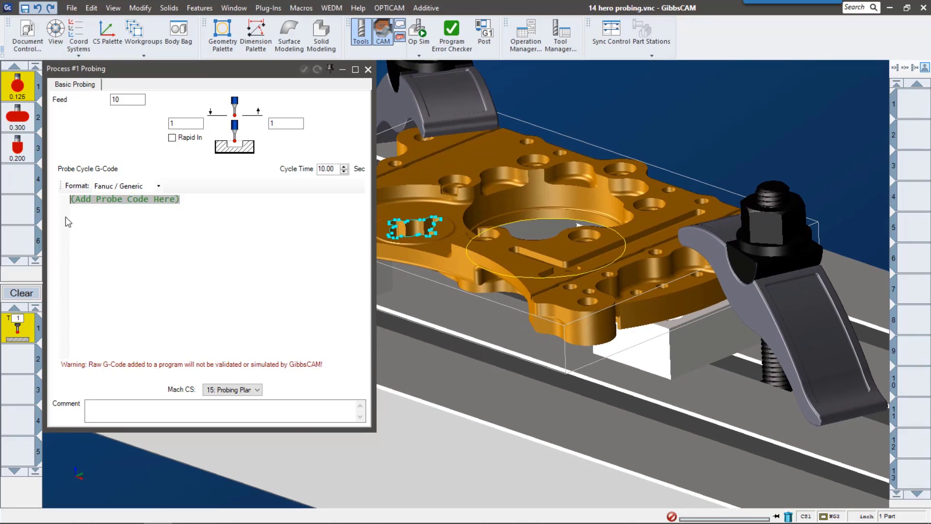
pyautogui.click(80, 226)
pyautogui.moveTo(193, 201); pyautogui.dragTo(27, 203)
pyautogui.press('Delete')
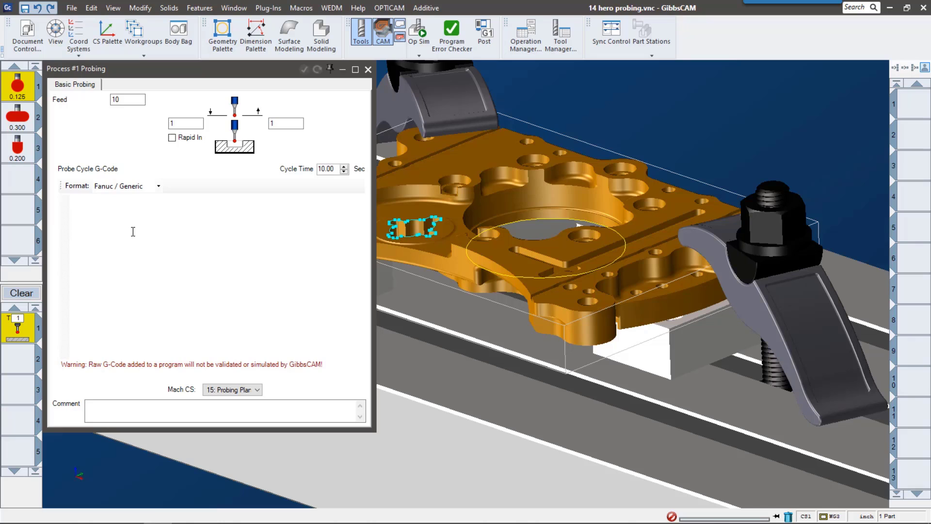
# Copy the entire Probing Plate.NCF program from Notepad into the probe cycle G-code, review its beginning and close the process
pyautogui.click(215, 512)
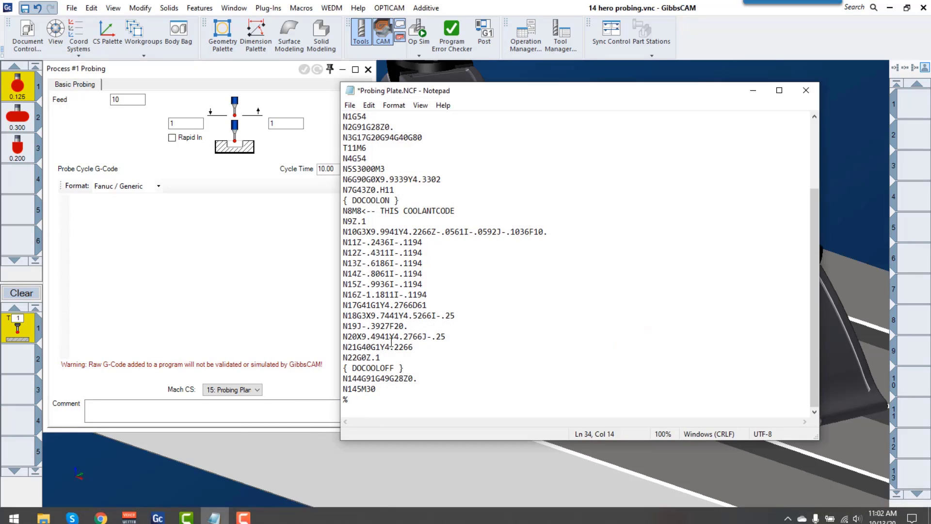
pyautogui.moveTo(362, 405); pyautogui.dragTo(316, 103)
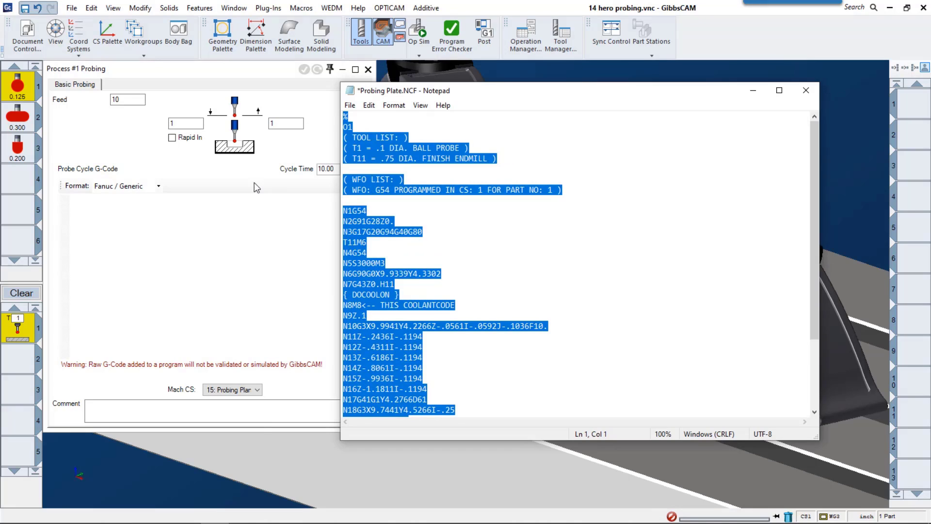
pyautogui.click(172, 233)
pyautogui.hotkey('ctrl', 'v')
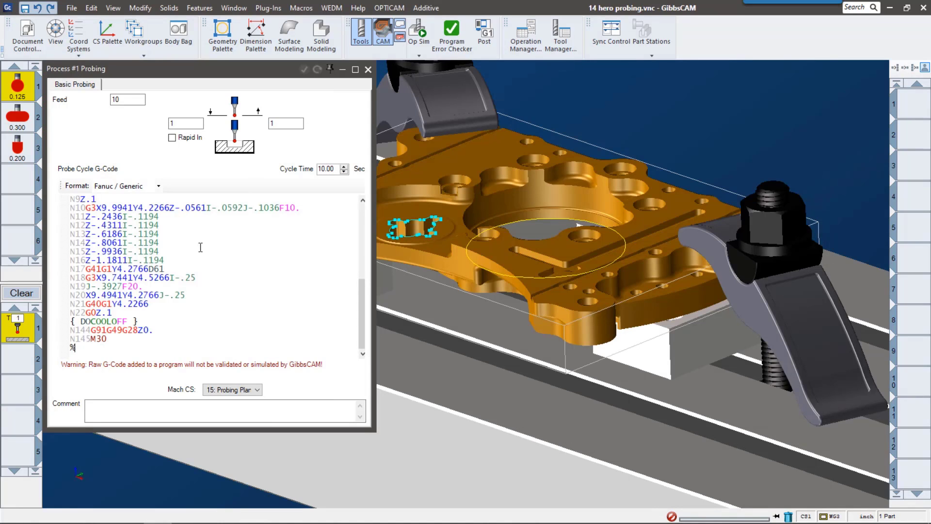
pyautogui.scroll(6, 285, 307)
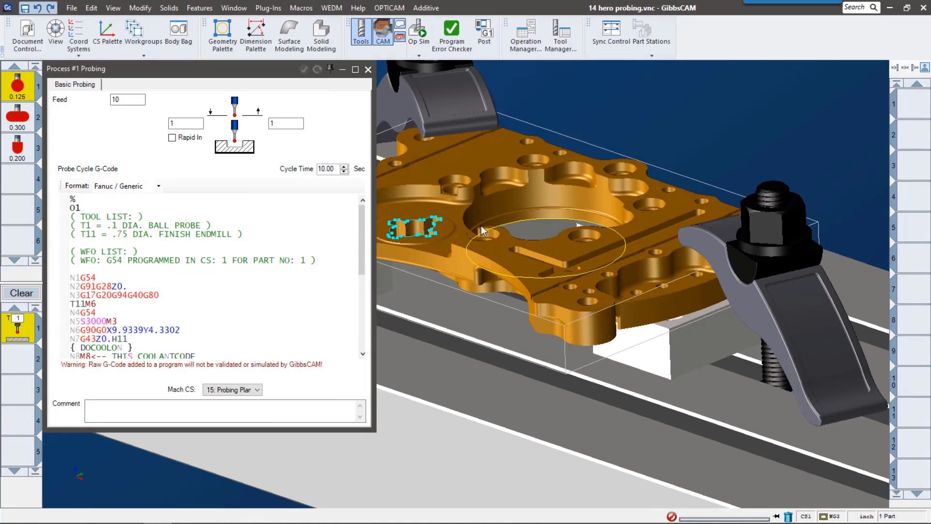
pyautogui.click(525, 220)
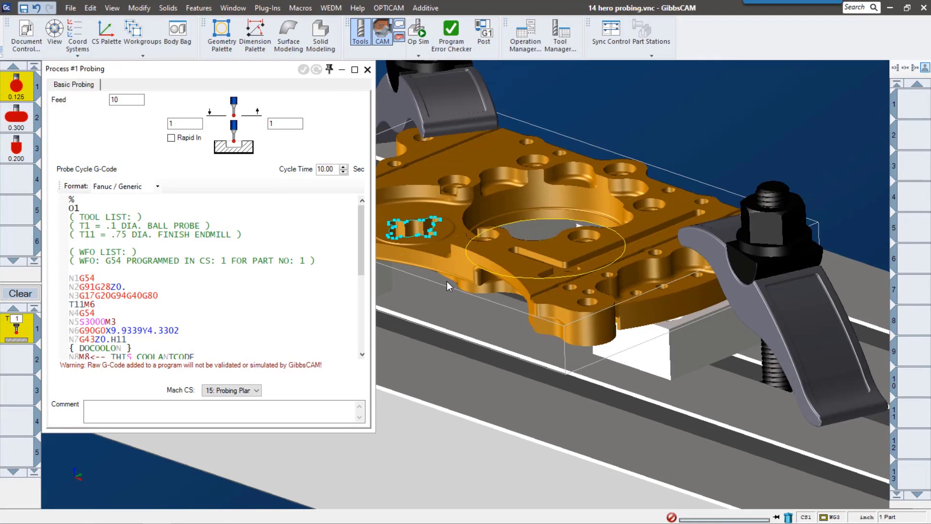
pyautogui.click(367, 69)
# Change process 1 to the Corners probing type and select the X-positive, Y-negative corner of the block for the outside corner cycle
pyautogui.rightClick(19, 323)
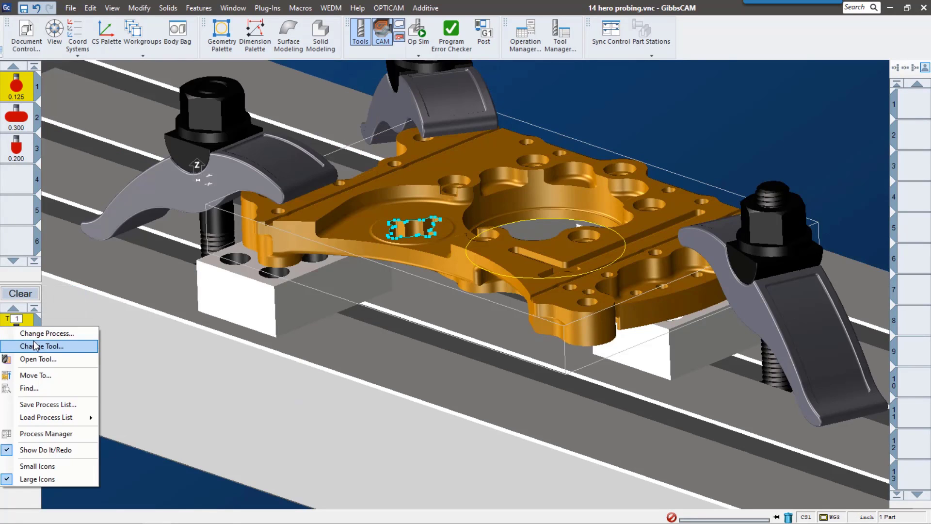
pyautogui.click(39, 333)
pyautogui.click(111, 271)
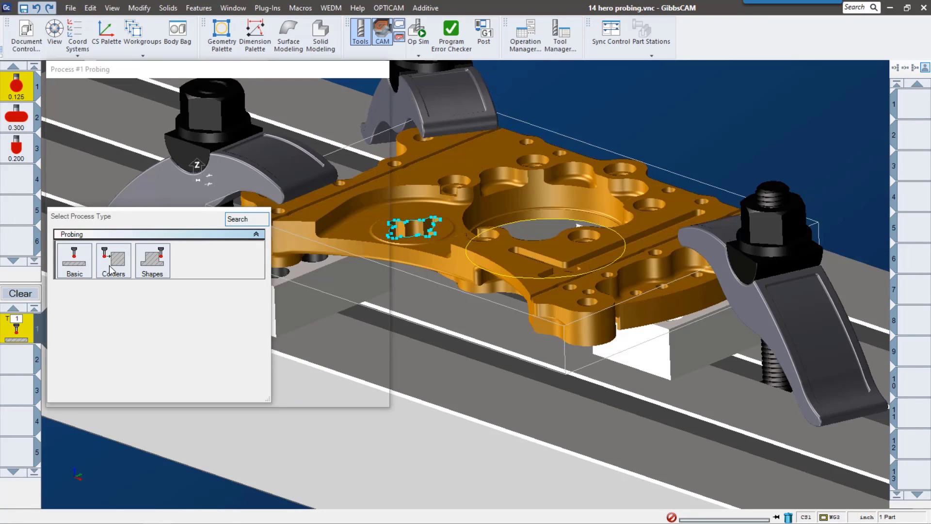
pyautogui.click(134, 291)
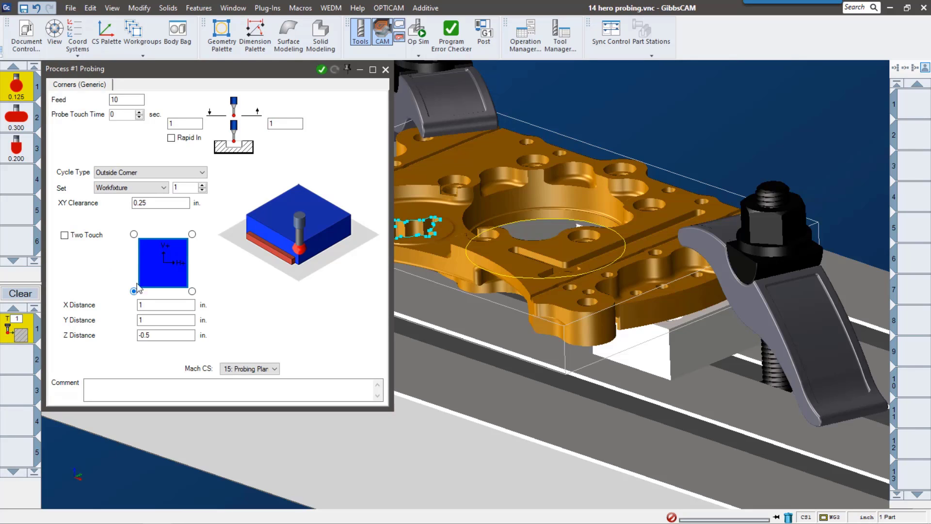
pyautogui.click(134, 235)
pyautogui.moveTo(514, 311); pyautogui.dragTo(655, 351, button='middle')
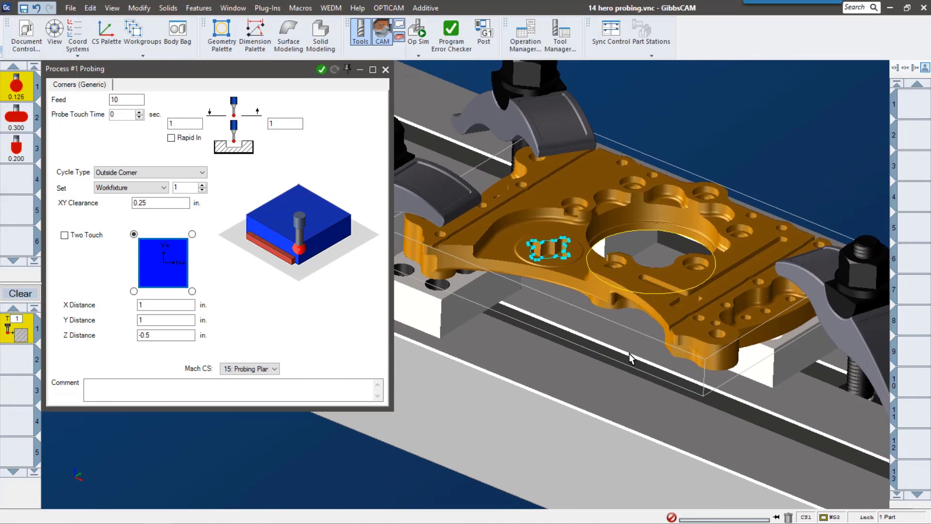
pyautogui.click(192, 292)
# Set the corner cycle to update Workfixture 1 and generate the probing operation
pyautogui.click(163, 189)
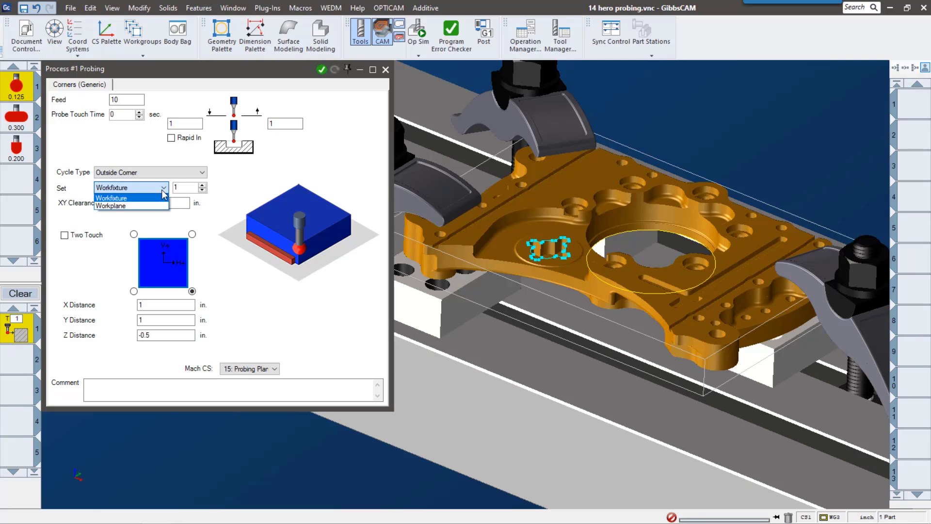
pyautogui.click(156, 197)
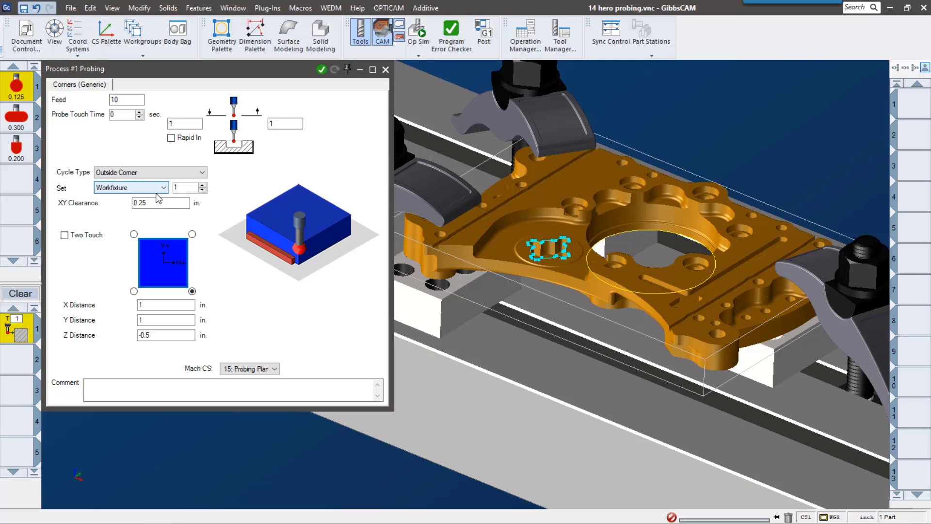
pyautogui.click(321, 70)
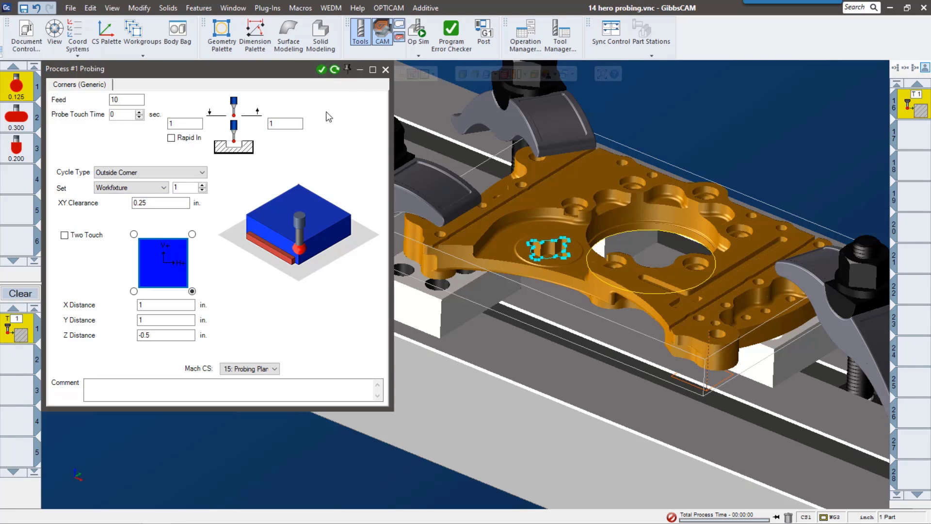
# Simulate the corner probing operation with Op Sim, viewing the probed corner of the stock
pyautogui.scroll(2, 751, 405)
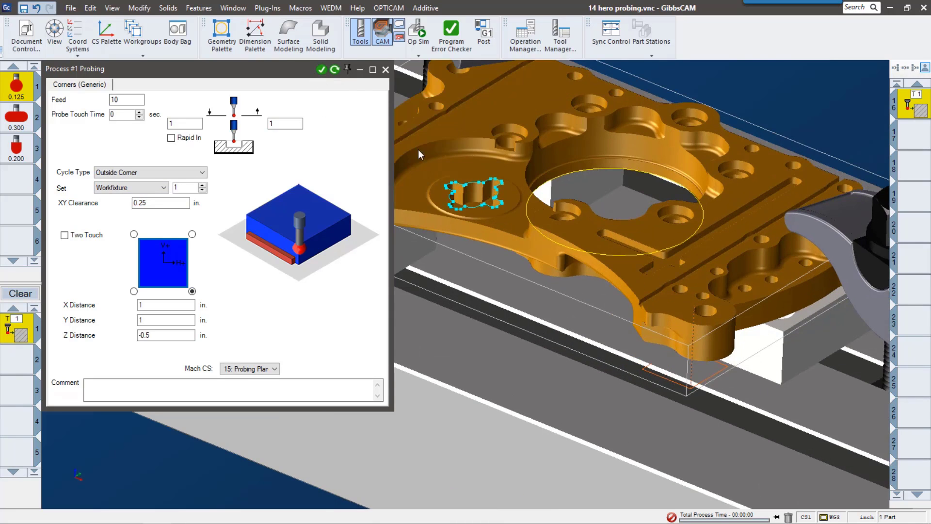
pyautogui.click(418, 31)
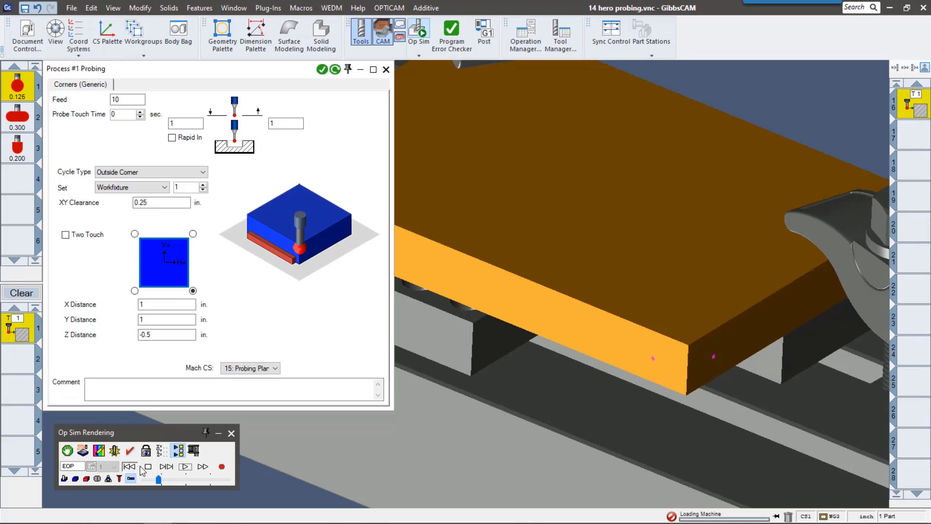
pyautogui.click(188, 470)
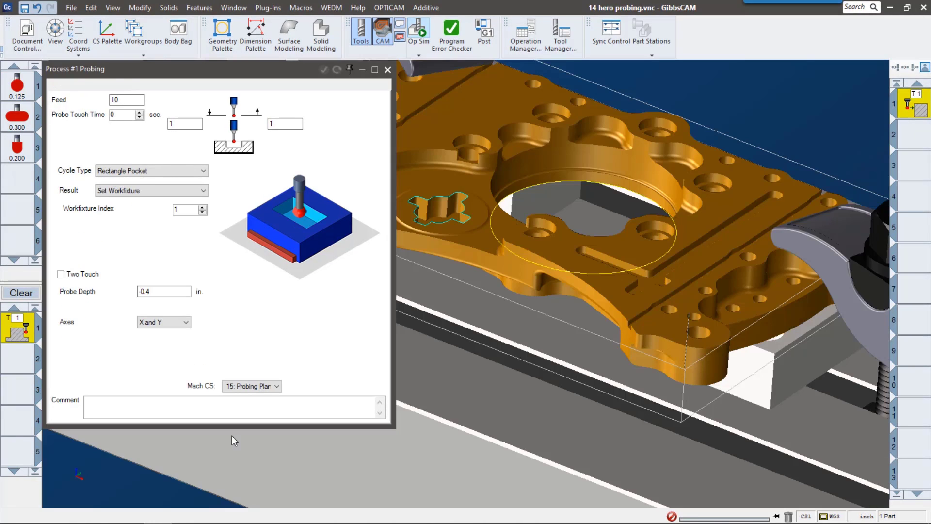
# Change process 1 to the Shapes probing type
pyautogui.rightClick(19, 332)
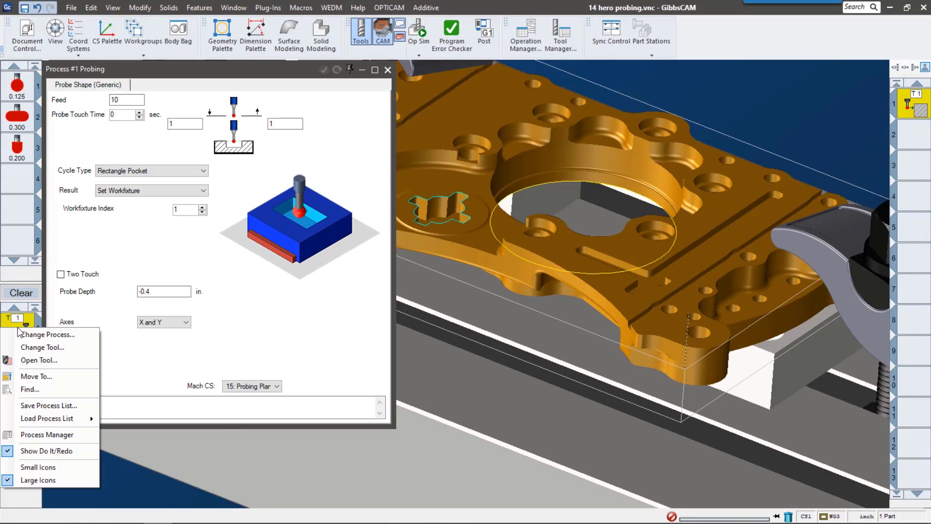
pyautogui.click(29, 337)
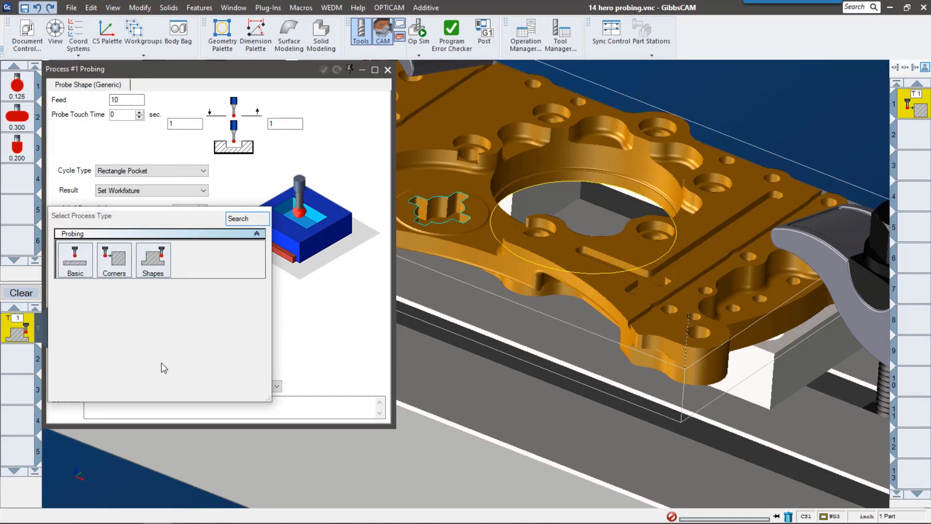
pyautogui.click(149, 260)
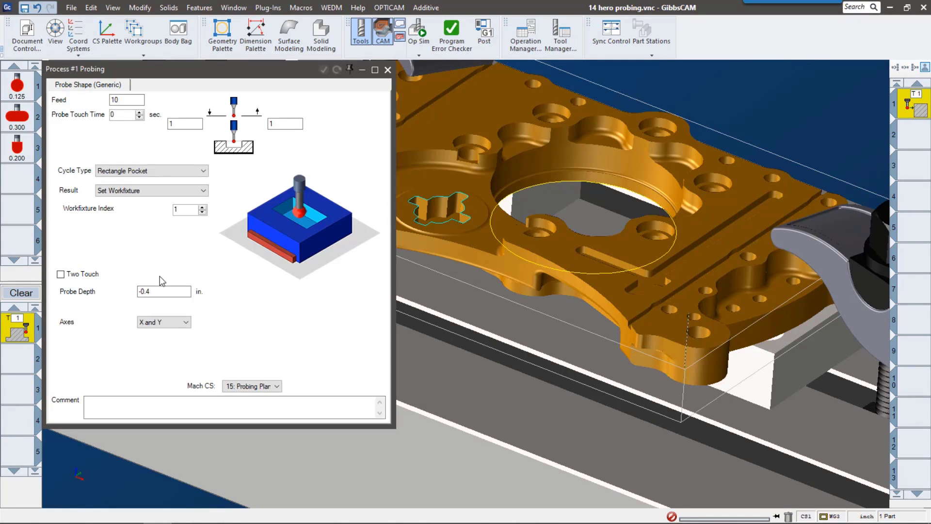
# Set the shape probing cycle type to Single Surface with Set Workfixture as the result
pyautogui.click(182, 170)
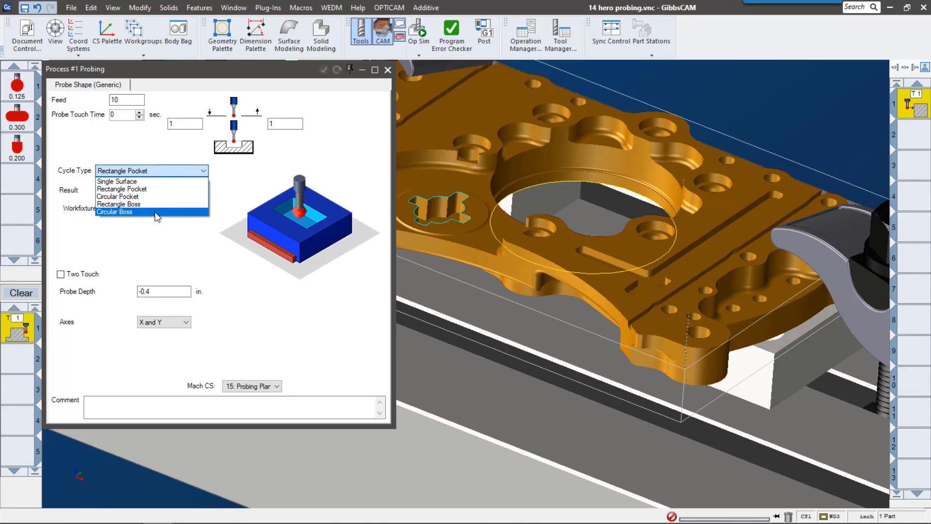
pyautogui.click(158, 182)
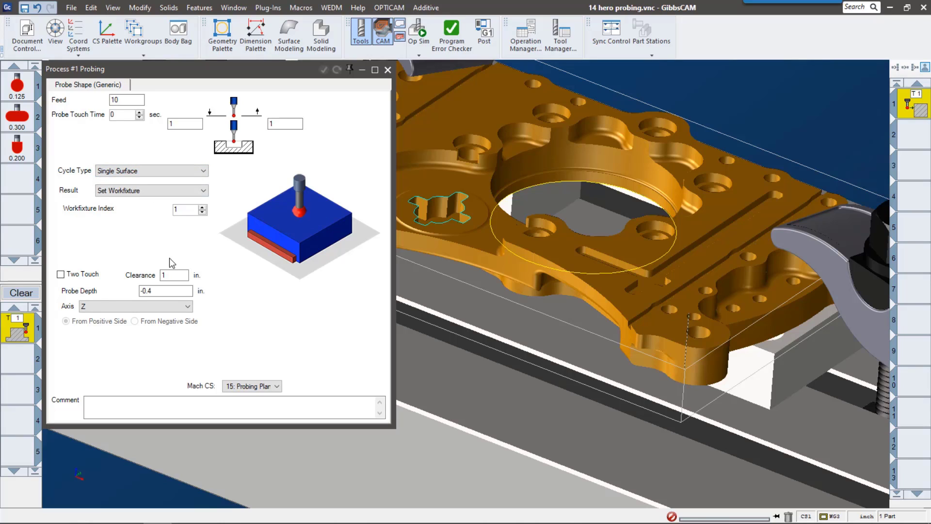
pyautogui.click(132, 191)
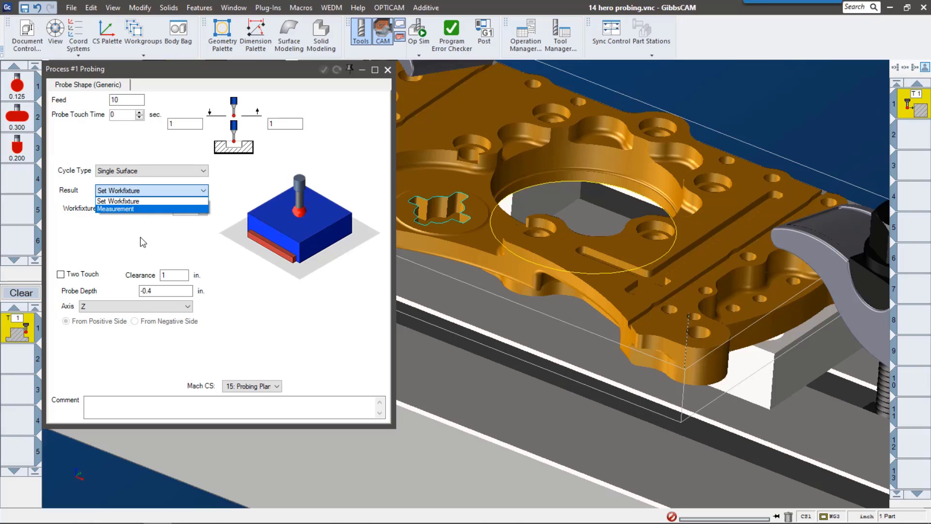
pyautogui.click(140, 200)
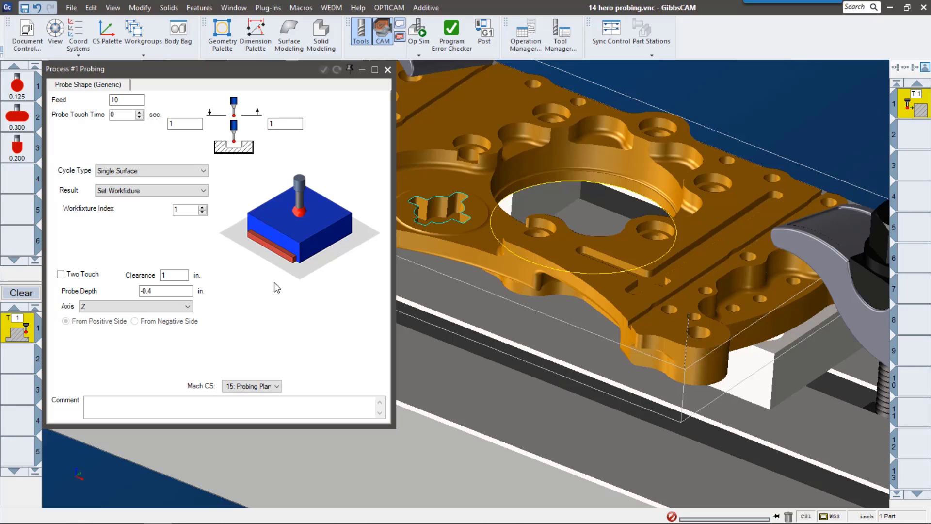
# Select the small pocket's contour and set the cycle type to Rectangle Pocket with the axes X and Y
pyautogui.click(438, 197)
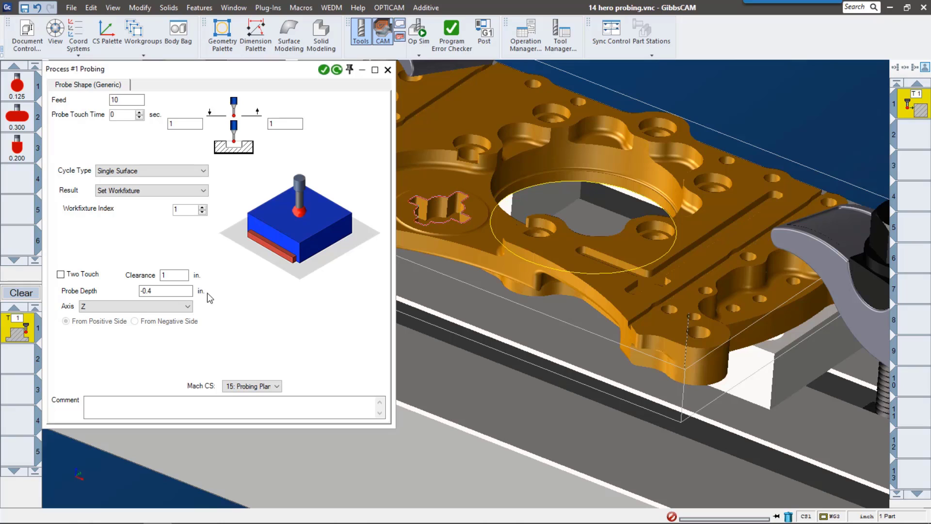
pyautogui.click(128, 172)
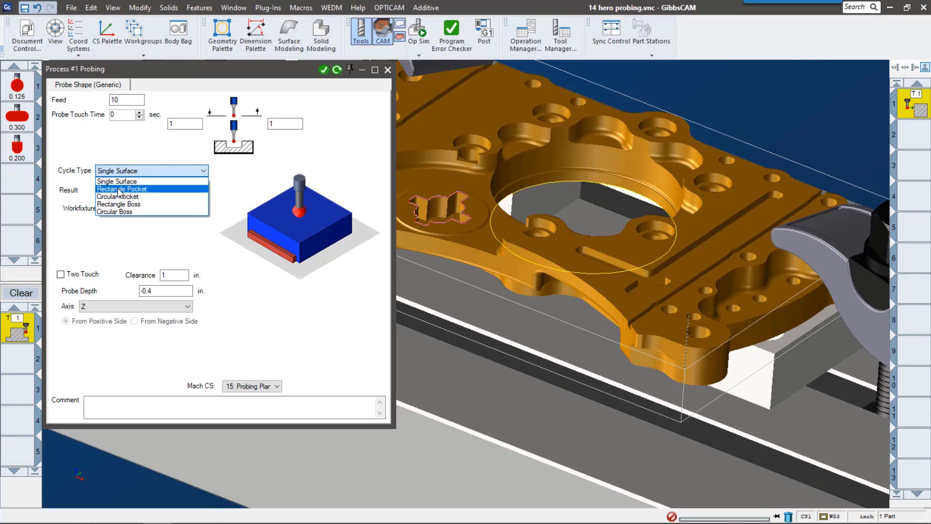
pyautogui.click(121, 189)
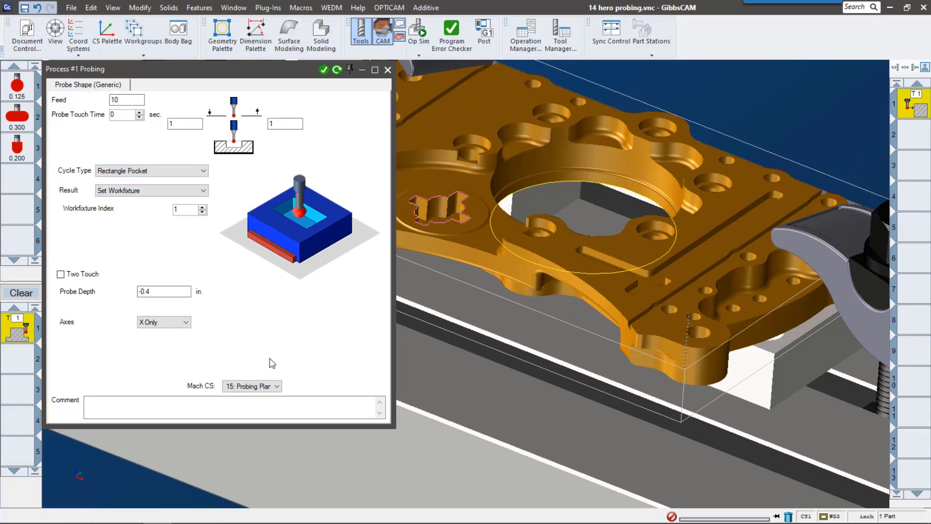
pyautogui.click(177, 323)
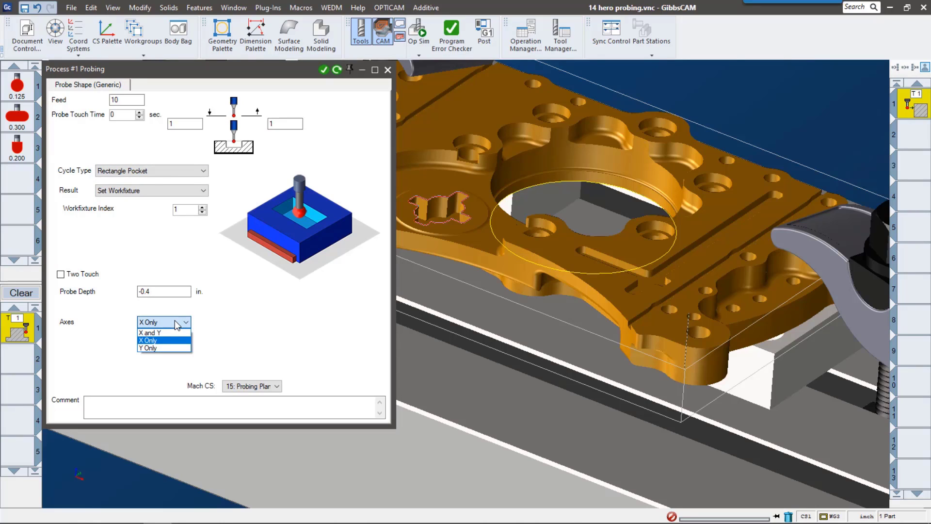
pyautogui.click(170, 333)
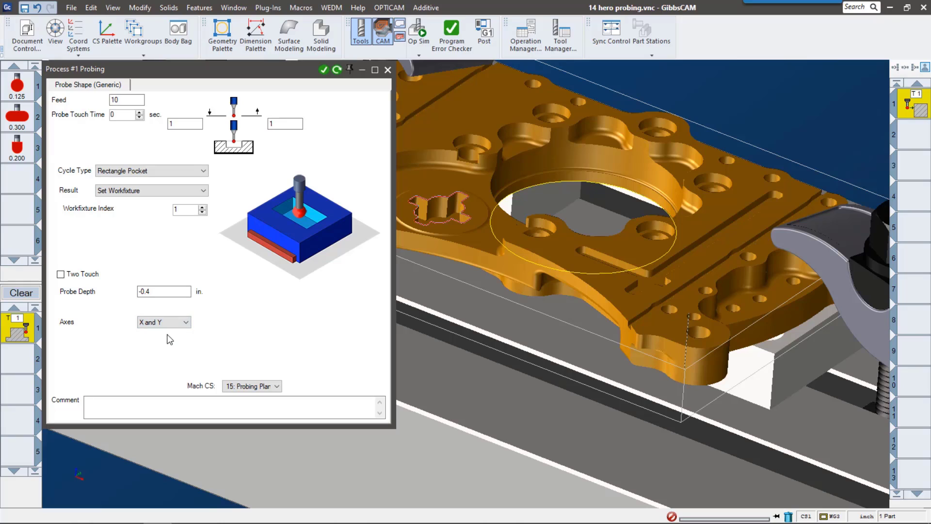
# Generate the Rectangle Pocket probing operation from process 1
pyautogui.click(324, 70)
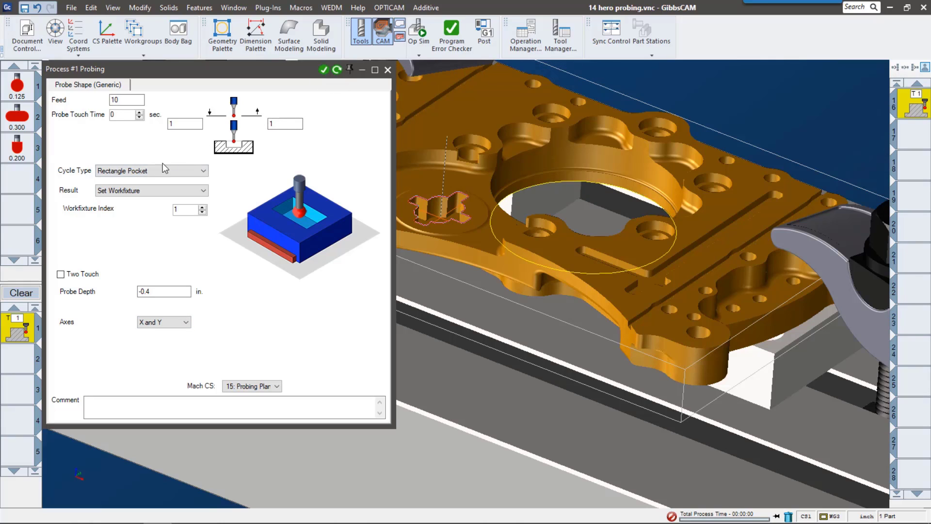
# Set the probing result to Measurement and the undersize action to GoTo with Sleeve Bore as the target
pyautogui.click(140, 192)
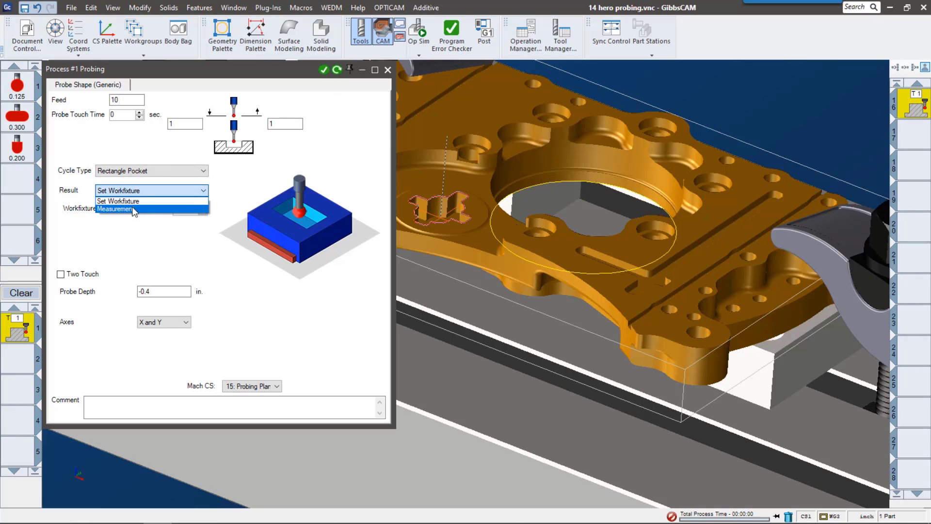
pyautogui.click(134, 210)
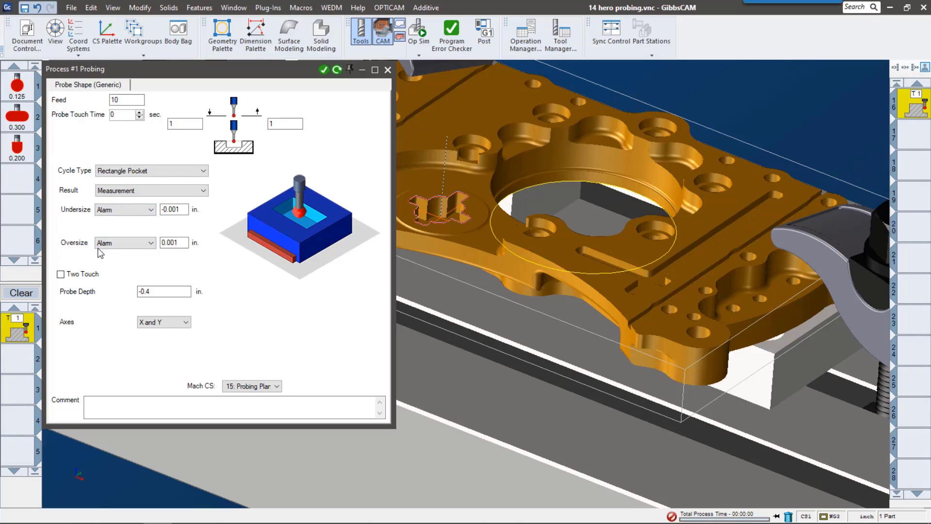
pyautogui.click(140, 213)
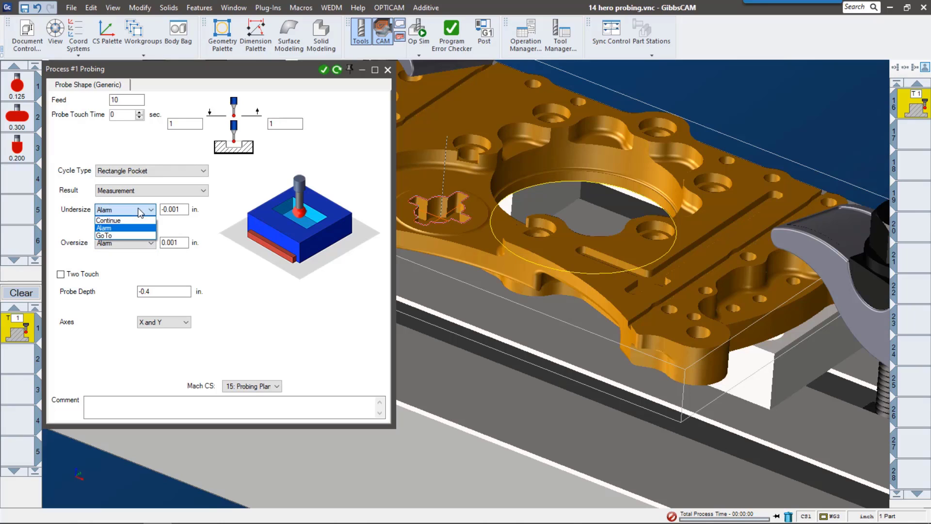
pyautogui.click(130, 236)
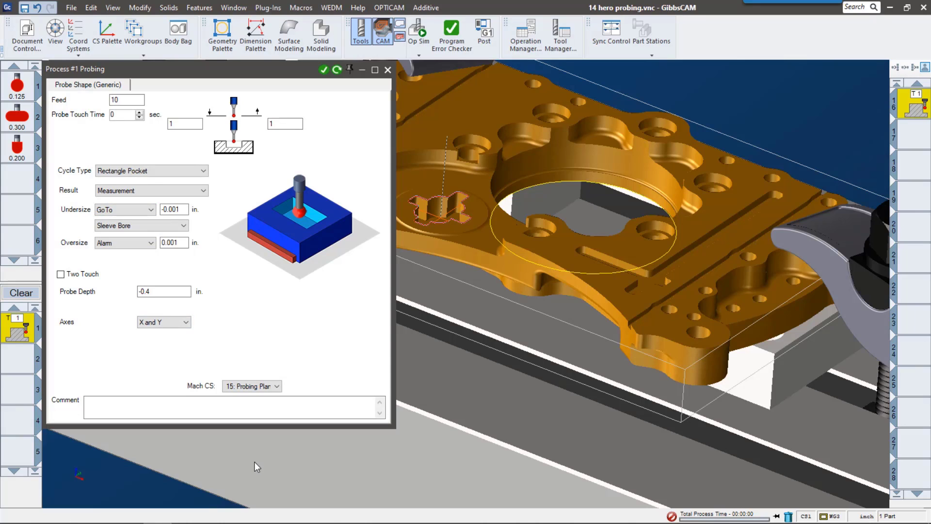
# Examine the Probing and Utility process types available for process 2, including Goto
pyautogui.click(18, 362)
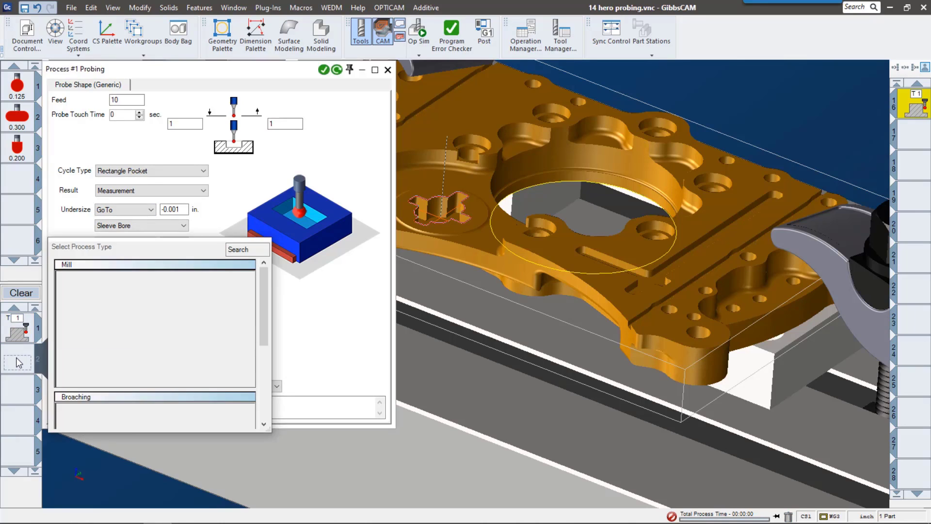
pyautogui.scroll(-3, 154, 370)
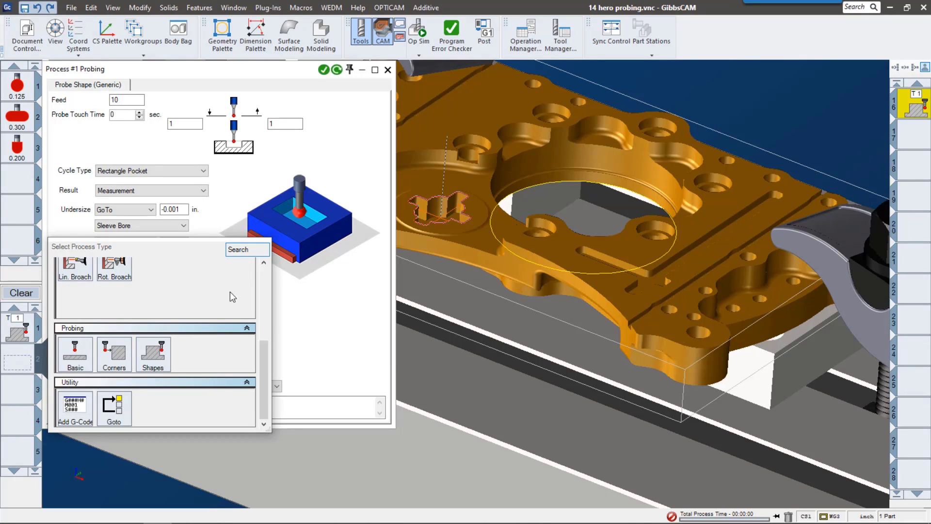
pyautogui.click(348, 341)
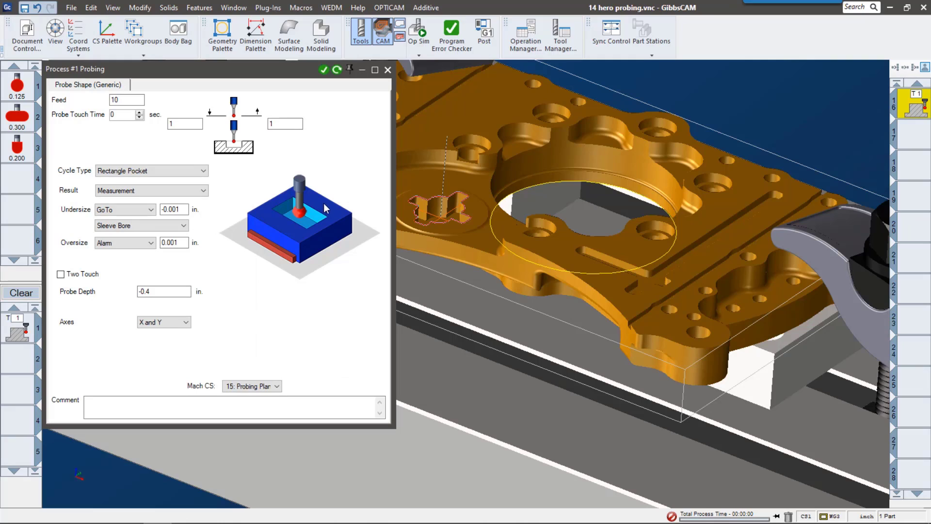
# Review the Goto operation 14 and the T10 contouring operation 15, and reopen the process settings of probing operation 16
pyautogui.scroll(2, 924, 183)
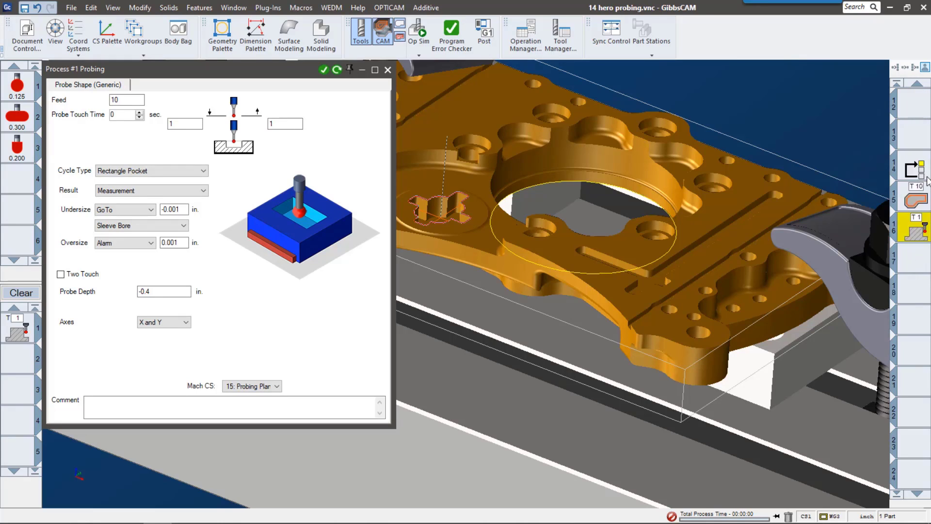
pyautogui.click(918, 169)
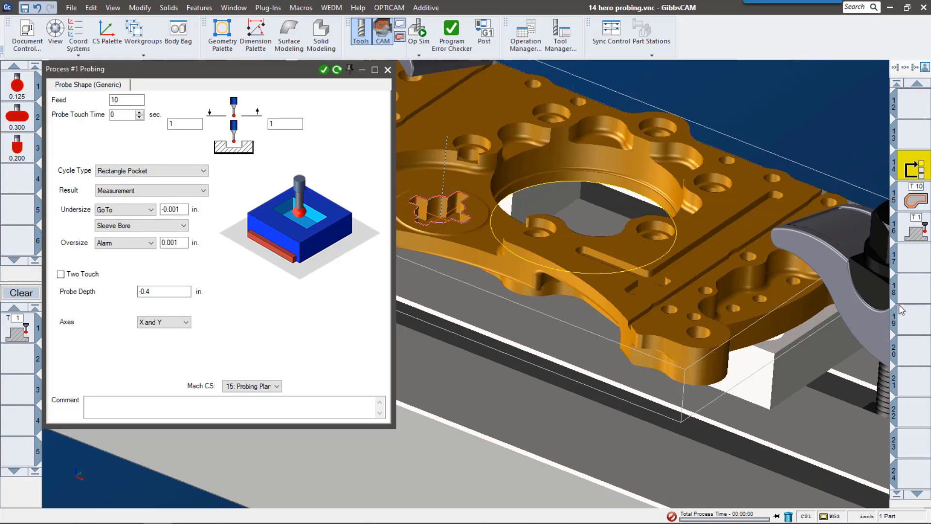
pyautogui.click(922, 199)
pyautogui.doubleClick(921, 200)
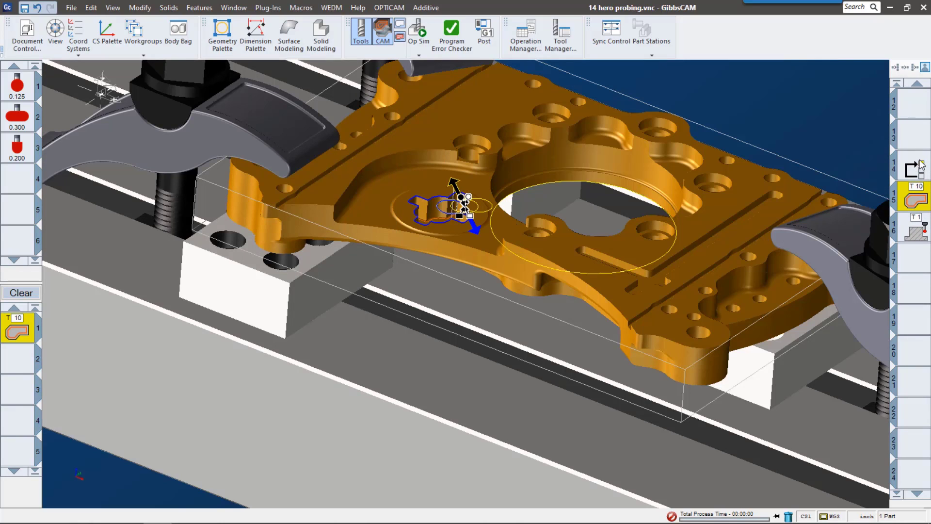
pyautogui.doubleClick(918, 231)
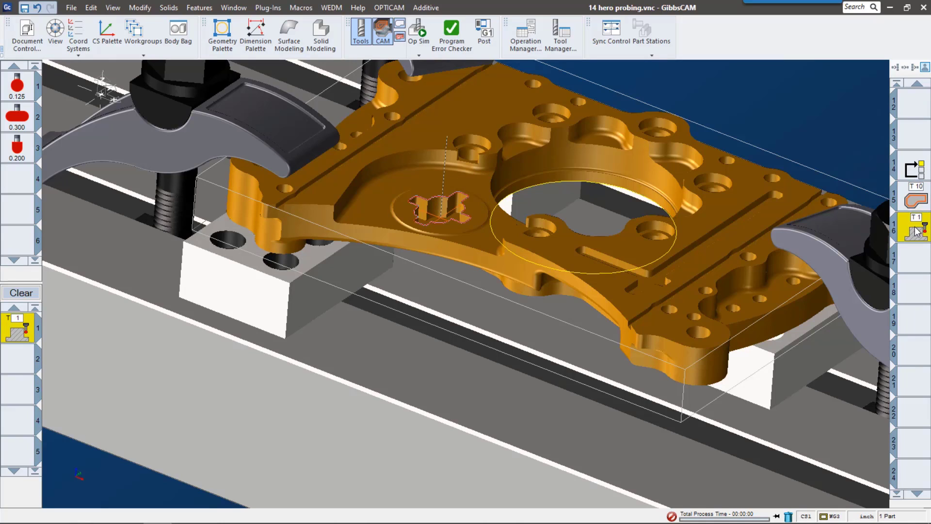
pyautogui.doubleClick(25, 333)
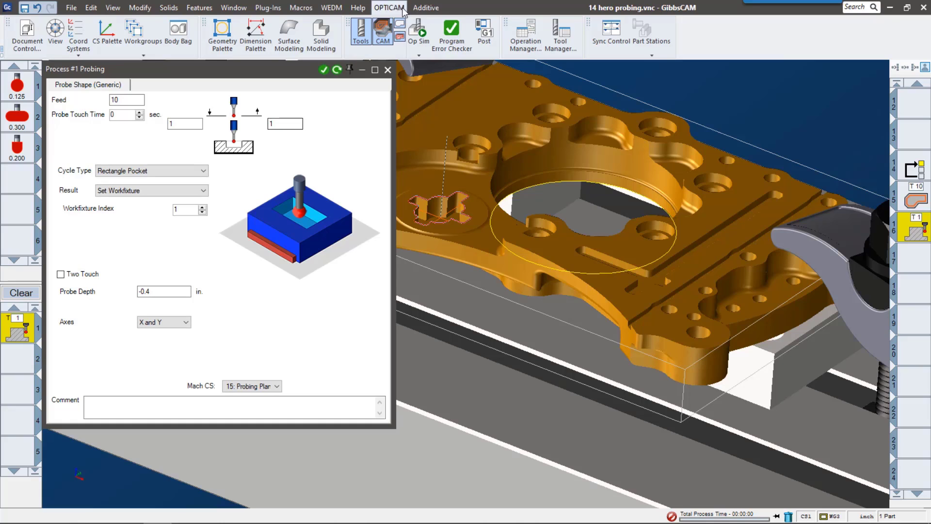
# Simulate the shape probing operation on the plate with Op Sim
pyautogui.click(418, 35)
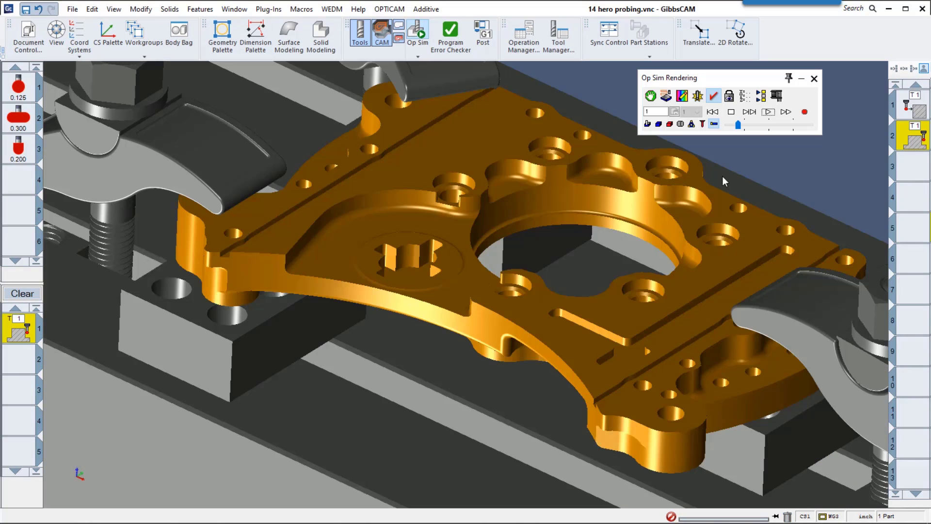
pyautogui.click(768, 112)
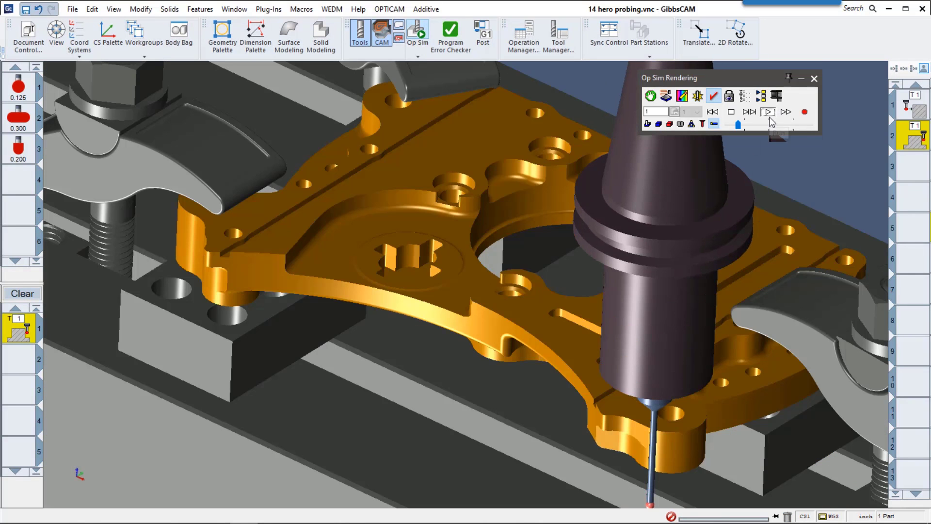